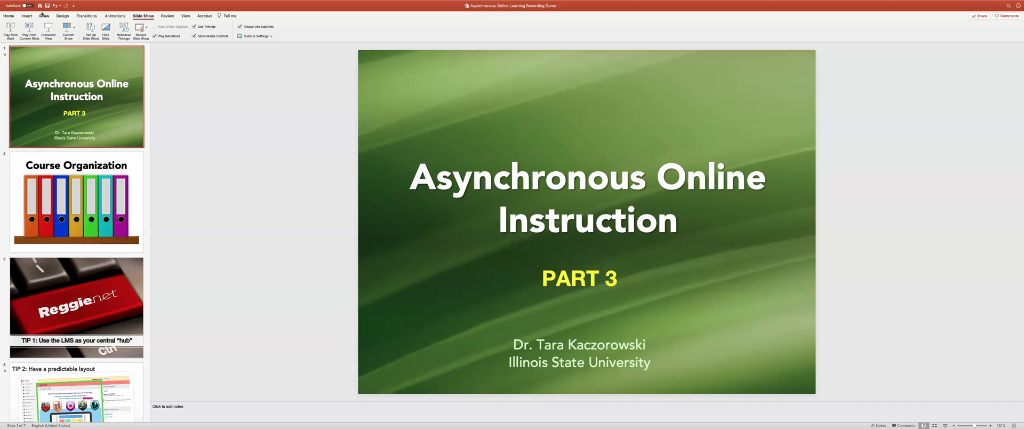
- Make the speaker notes area taller and view the Course Organization slide's notes
left_click(68, 70)
left_click_drag(268, 402, 267, 378)
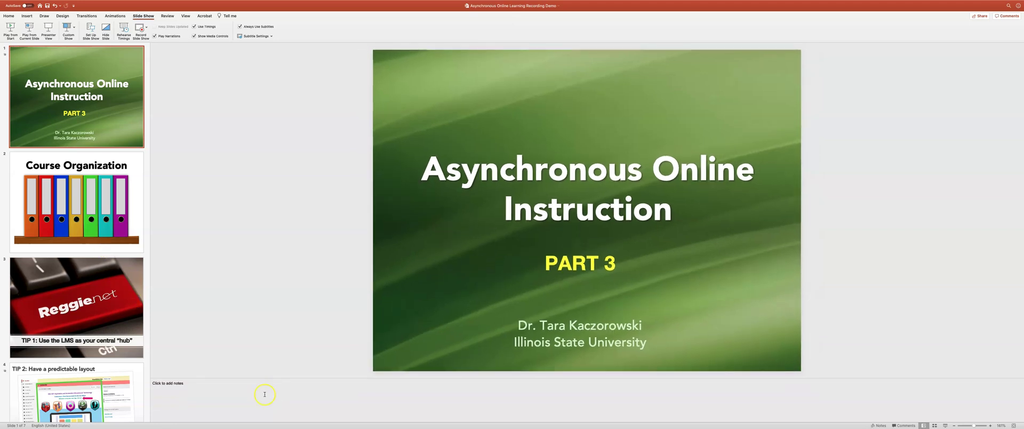
left_click(96, 221)
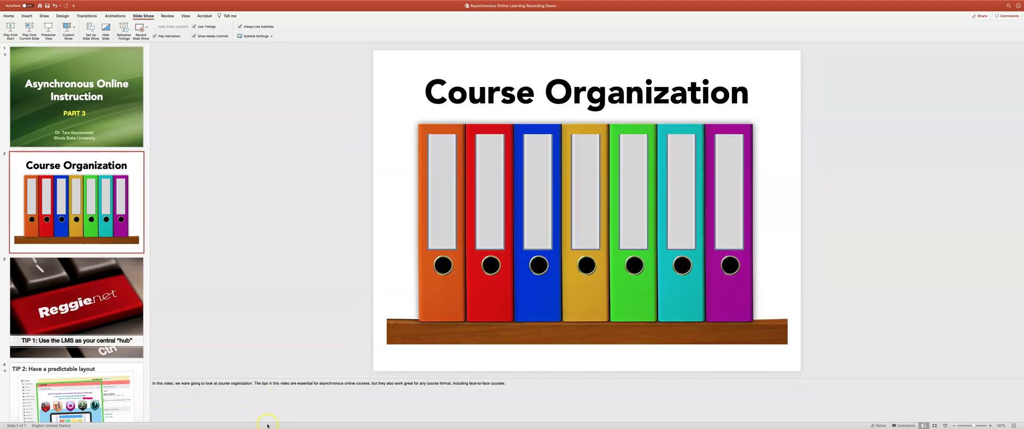
- Review slide 3 and the TIP 2 slide with their notes, then return to the title slide
left_click(115, 262)
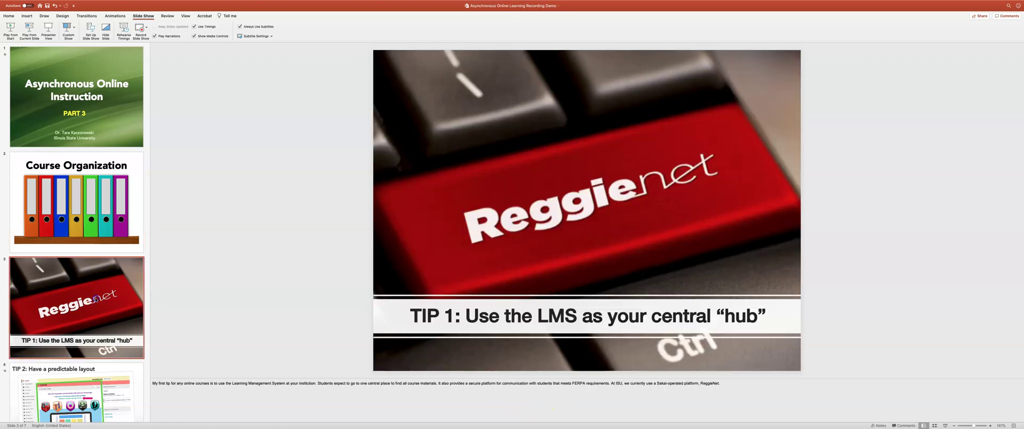
left_click(47, 399)
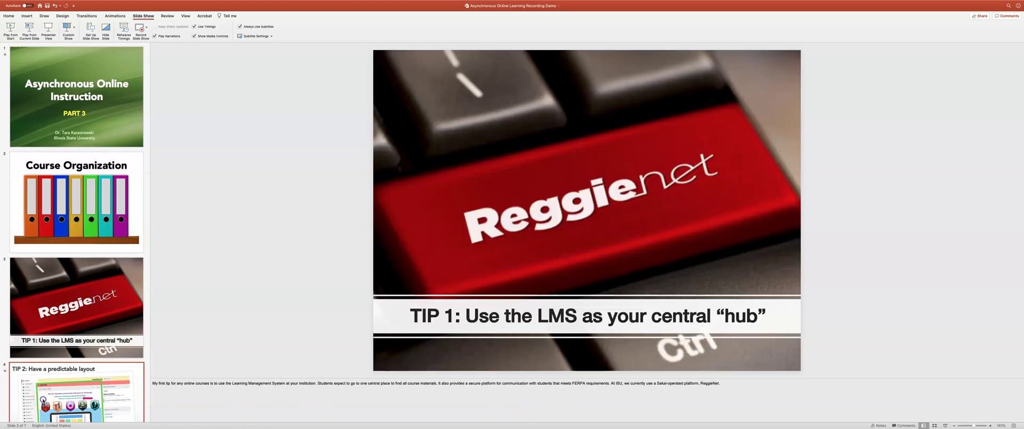
scroll(43, 400, "down", 5)
scroll(43, 400, "down", 3)
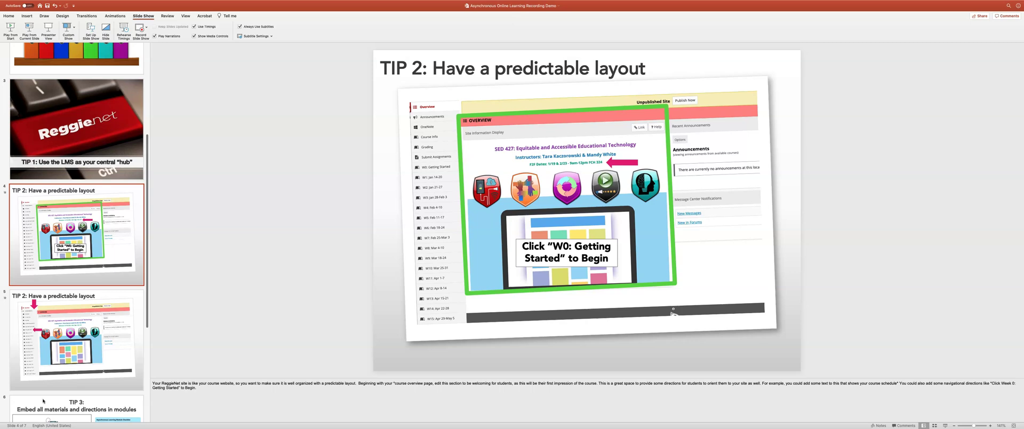
scroll(43, 401, "up", 6)
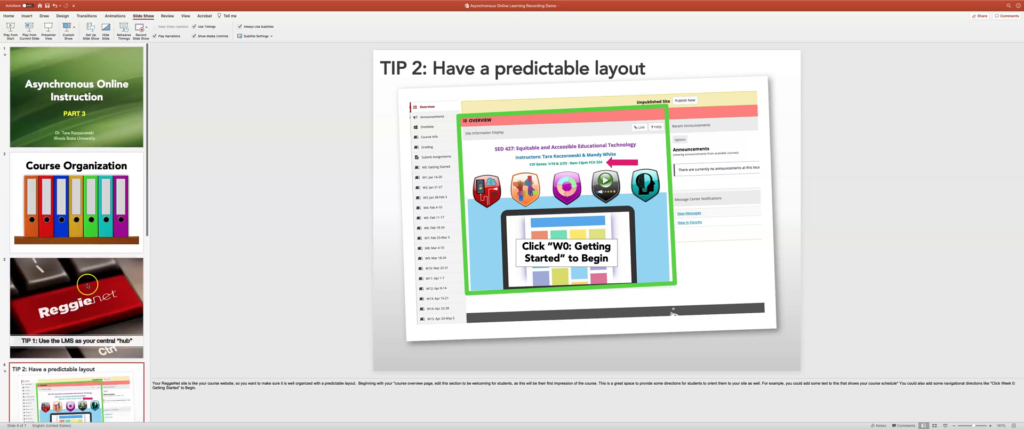
left_click(124, 106)
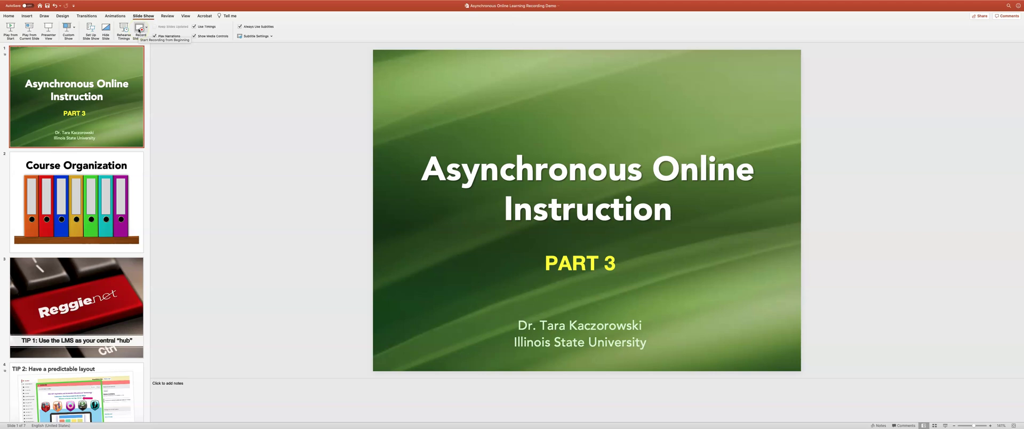
- Start recording the slide show from the beginning
left_click(140, 29)
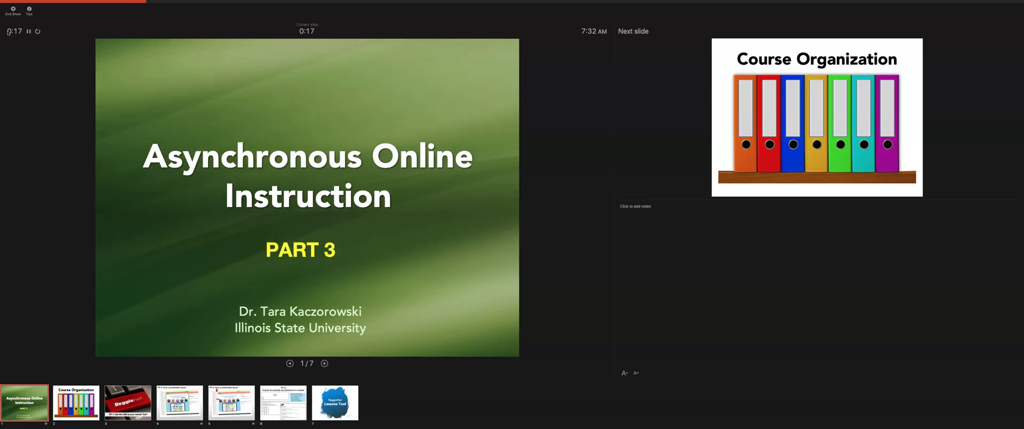
- Reset the timer, start narrating the title slide, and bring up the slide video's audio and subtitle options
left_click(39, 31)
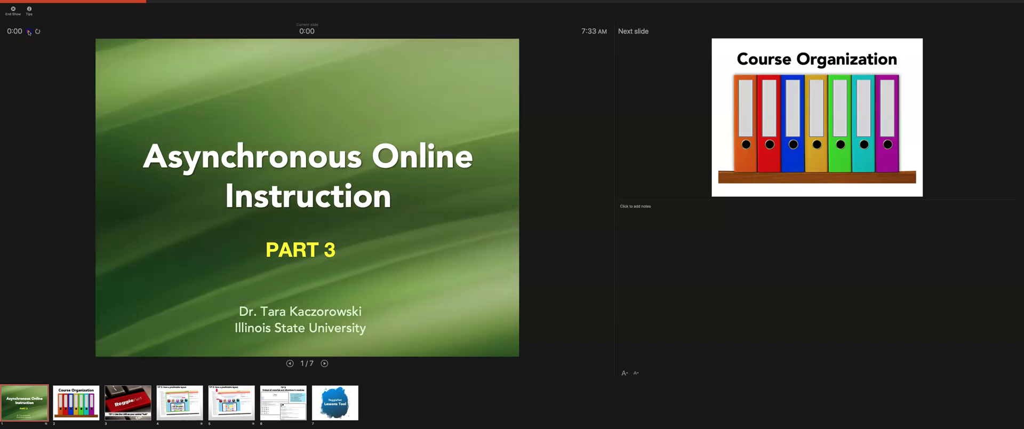
left_click(29, 31)
mouse_move(313, 41)
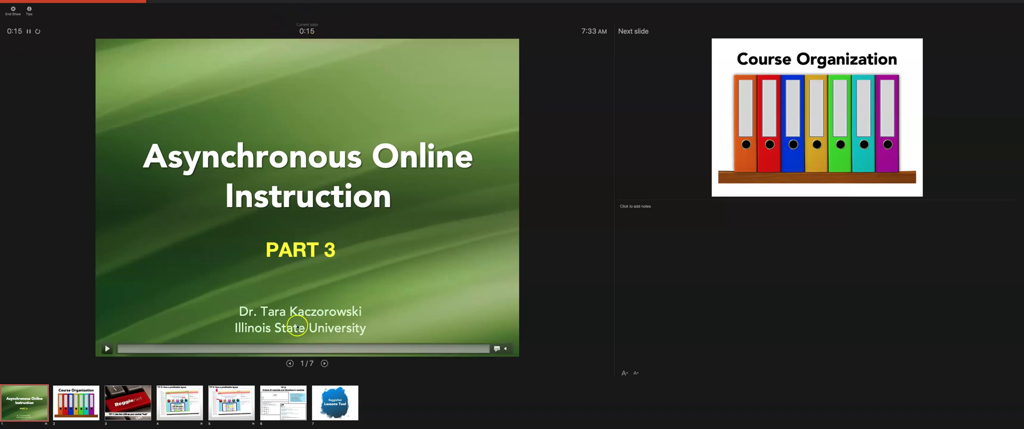
left_click(497, 348)
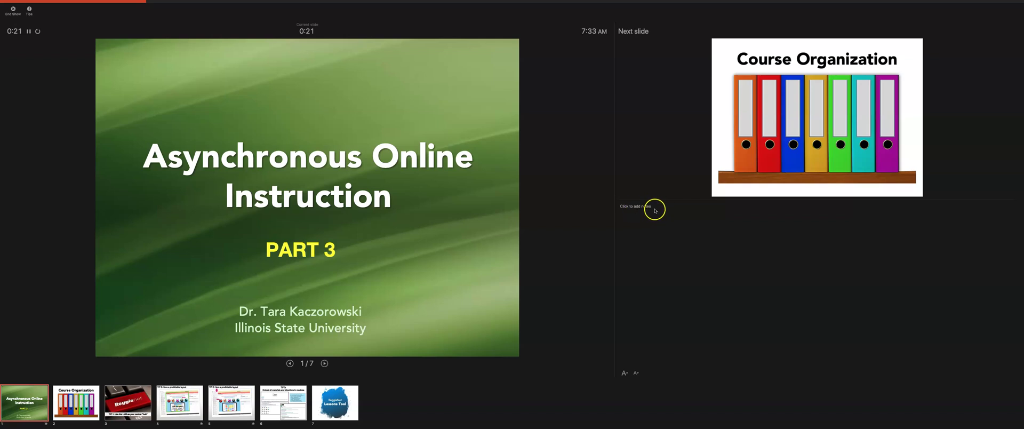
mouse_move(332, 142)
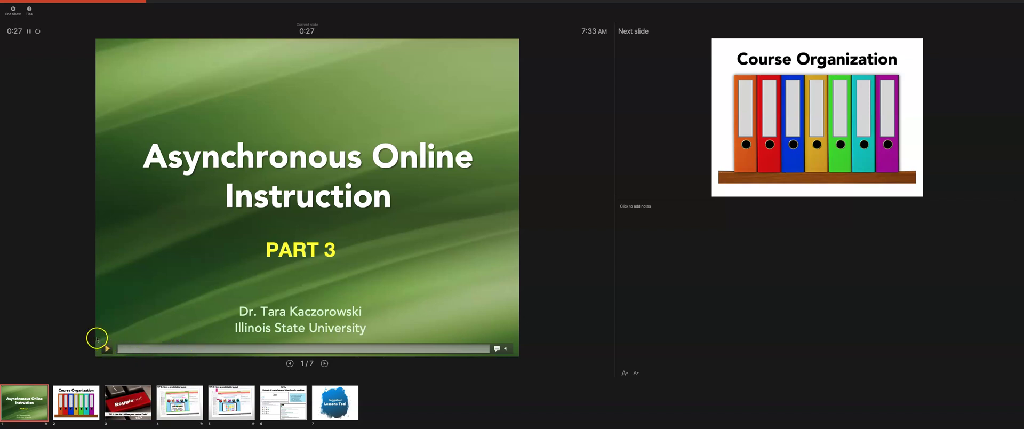
- Keep narrating the title slide while trying to play its embedded video
left_click(108, 348)
mouse_move(108, 347)
left_mouse_down()
mouse_move(103, 337)
mouse_move(138, 326)
left_mouse_up()
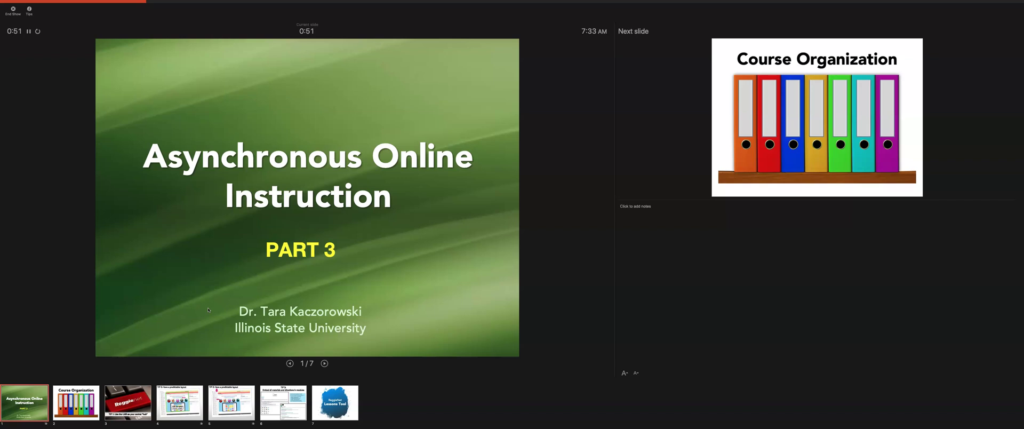
mouse_move(464, 198)
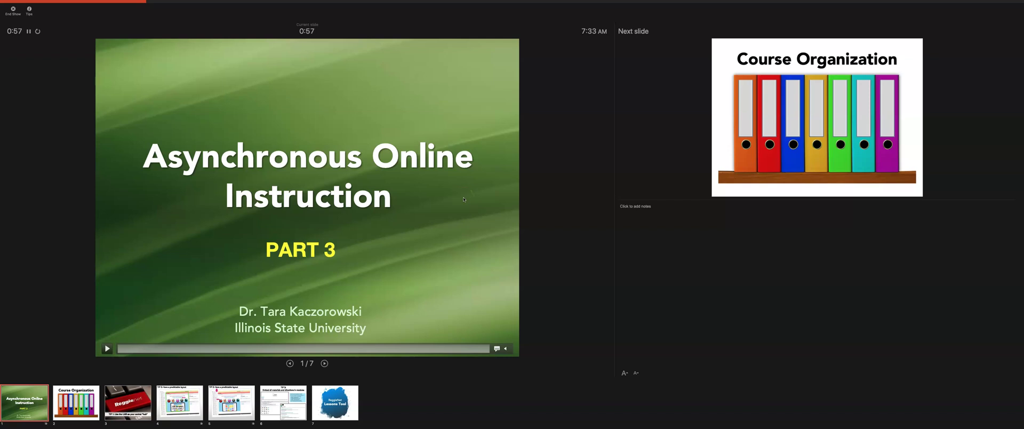
- Advance to Course Organization, clear its recording, and restart its narration from 0:00
left_click(325, 364)
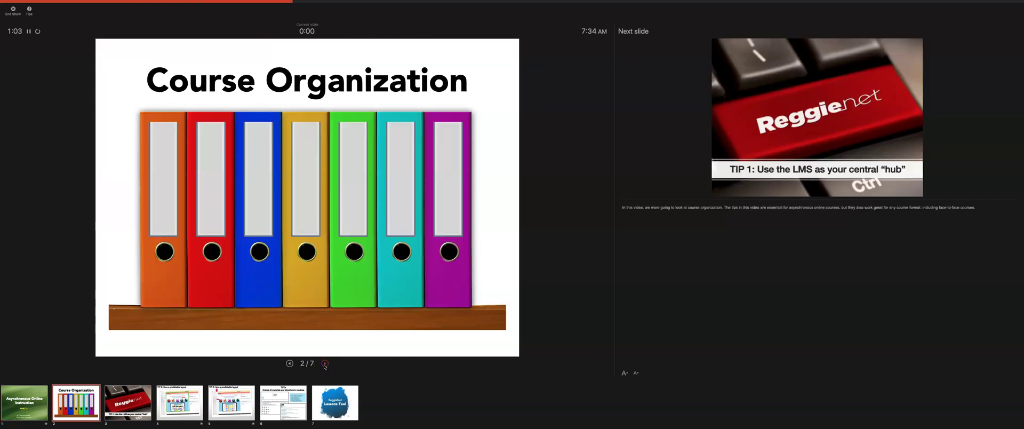
left_click(12, 36)
left_click(39, 31)
left_click(28, 32)
- Enlarge the speaker notes text four times, then advance to slide 3, TIP 1
left_click(624, 373)
left_click(625, 374)
left_click(626, 376)
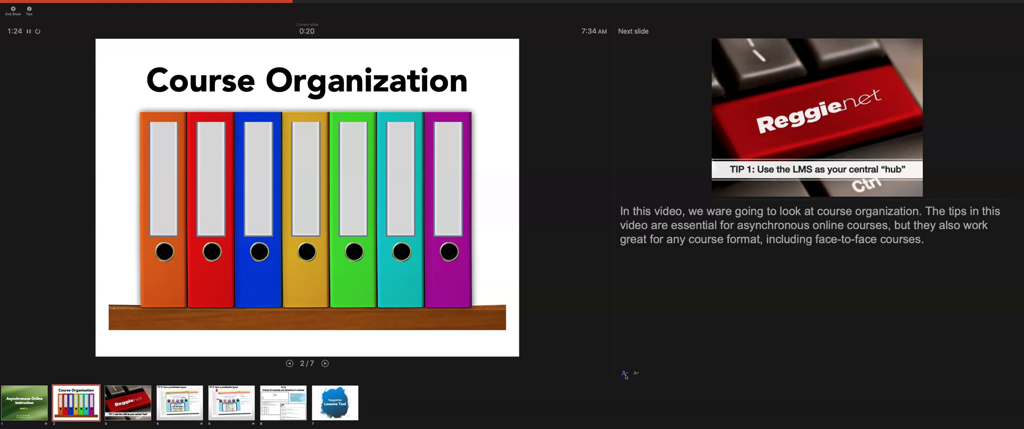
left_click(625, 374)
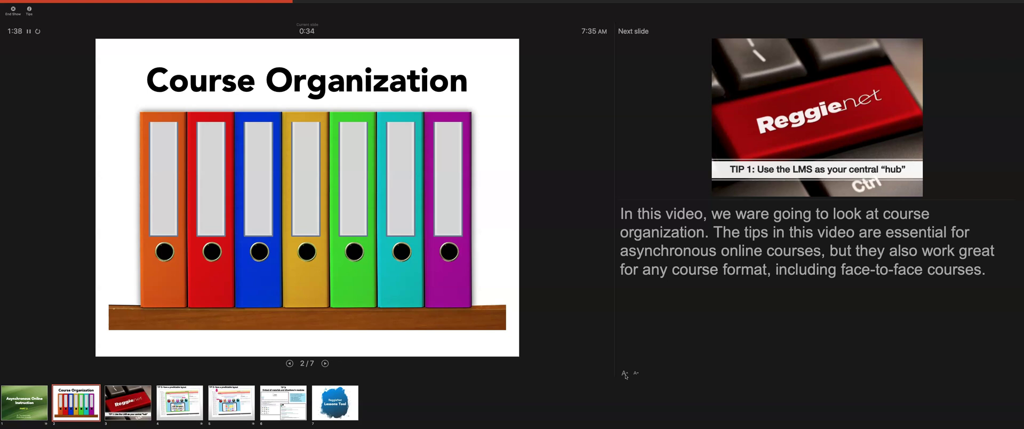
key("Right")
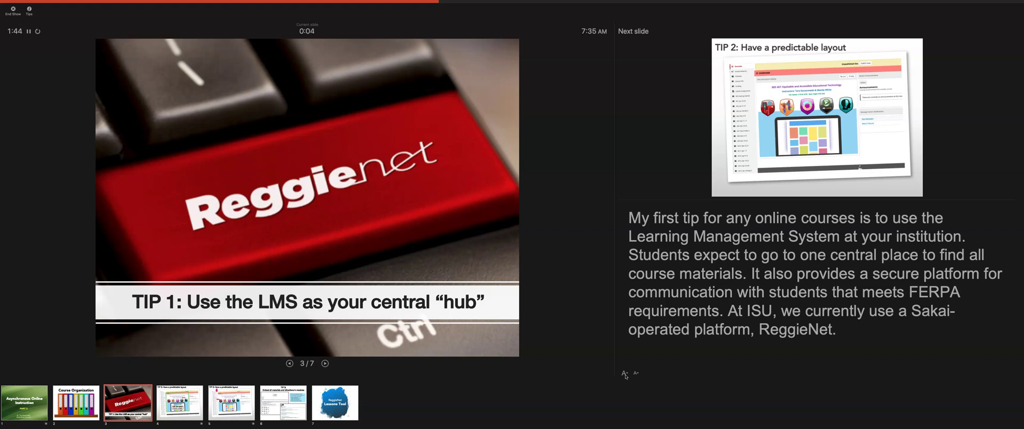
- Advance to TIP 2 and play its green box, pink arrow and callout animations
key("Right")
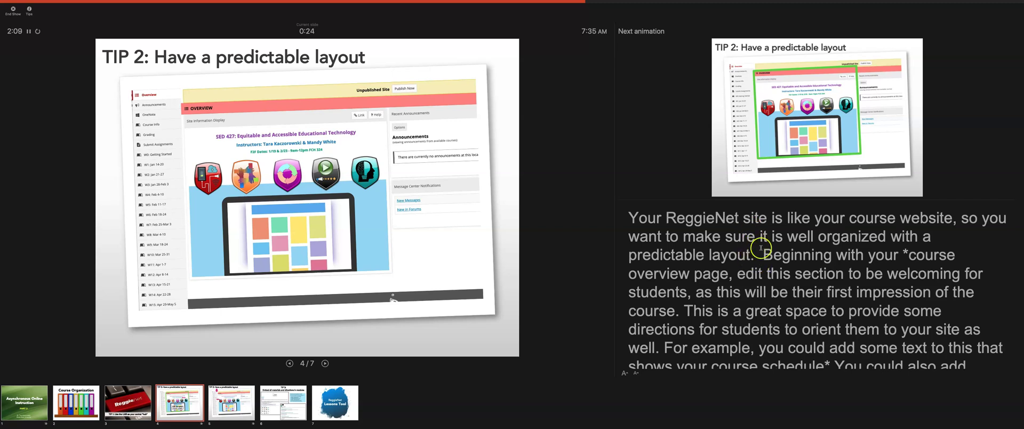
scroll(907, 253, "down", 1)
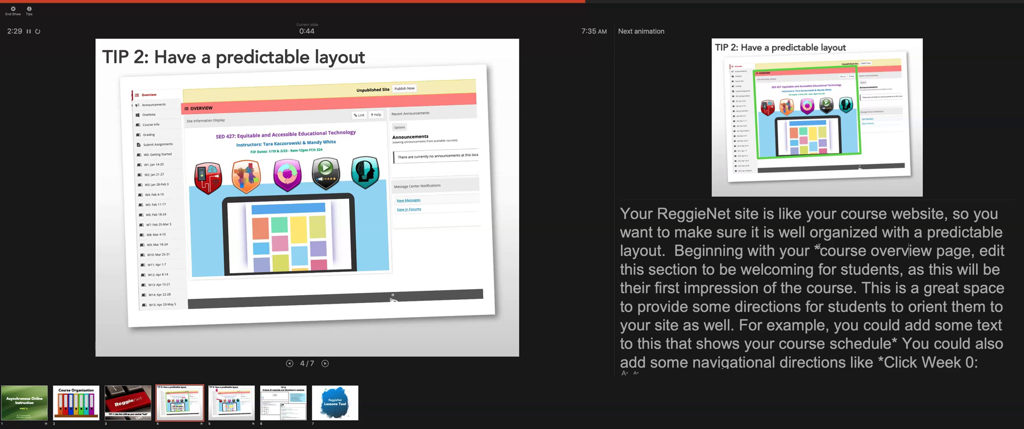
left_click(819, 249)
left_click(324, 364)
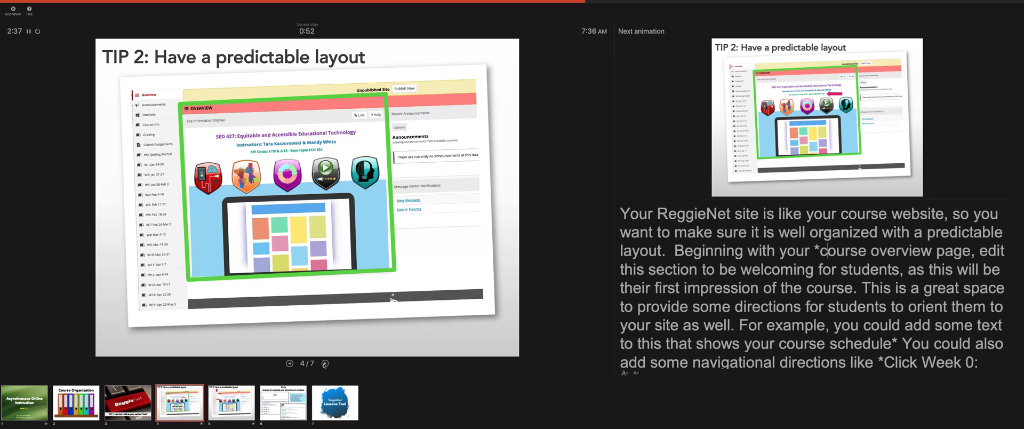
left_click(324, 364)
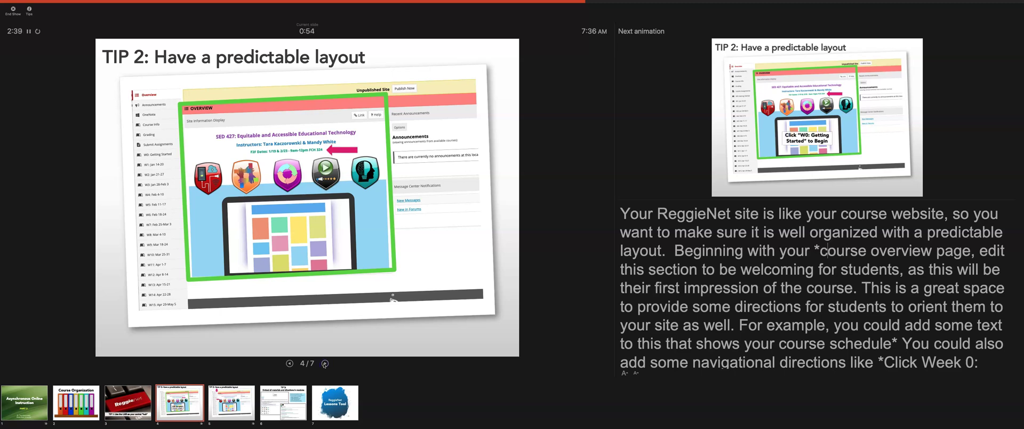
left_click(324, 364)
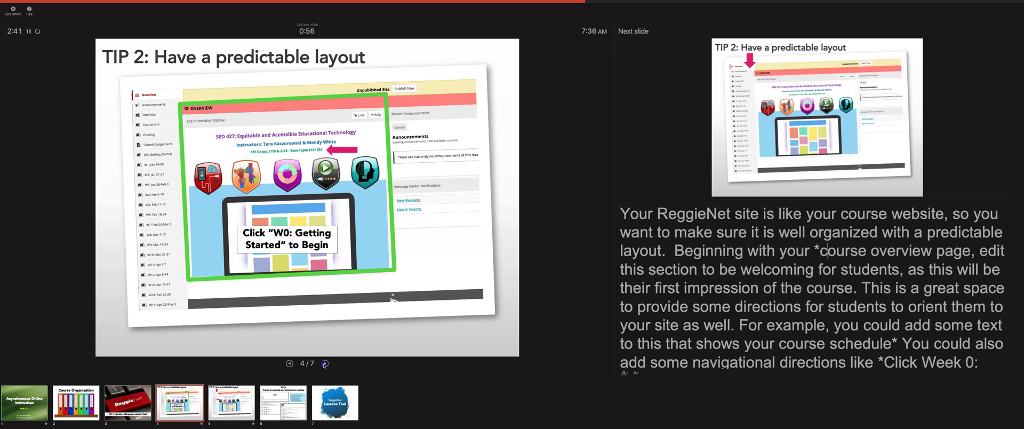
- Advance through slide 5, TIP 3 and the Lessons Tool slide, then end the show
left_click(324, 364)
left_click(324, 363)
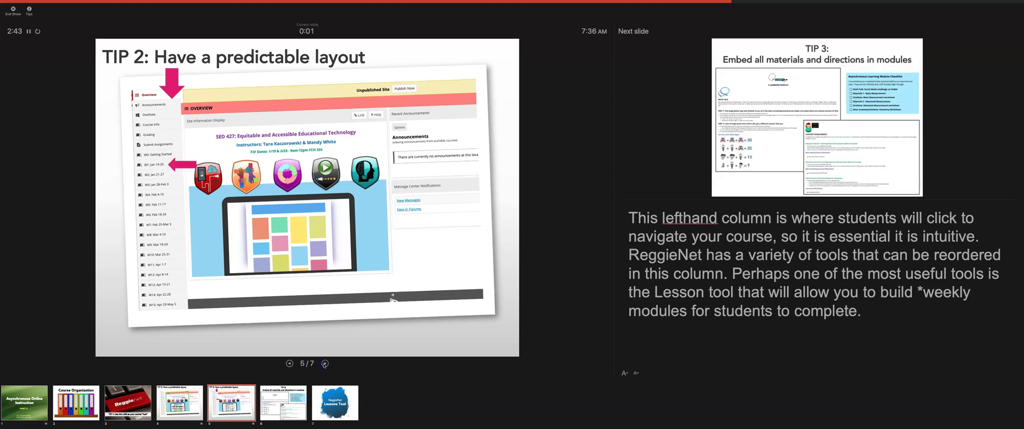
left_click(324, 363)
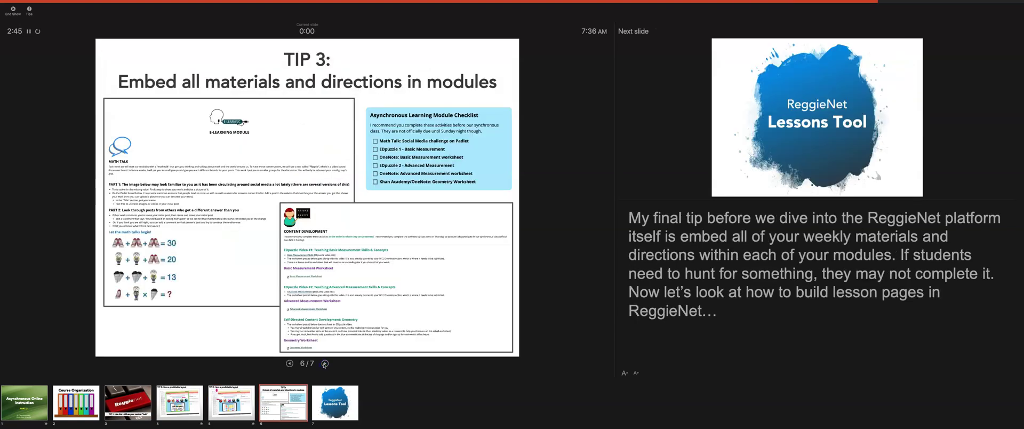
left_click(324, 364)
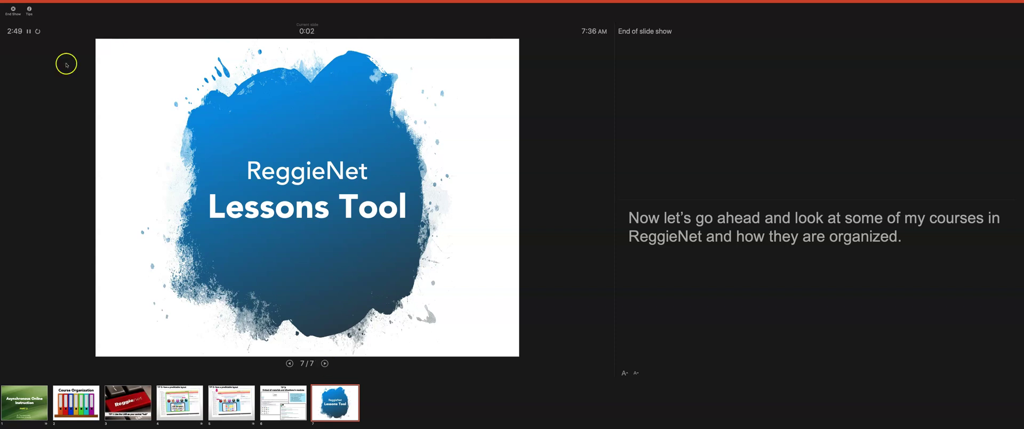
left_click(14, 10)
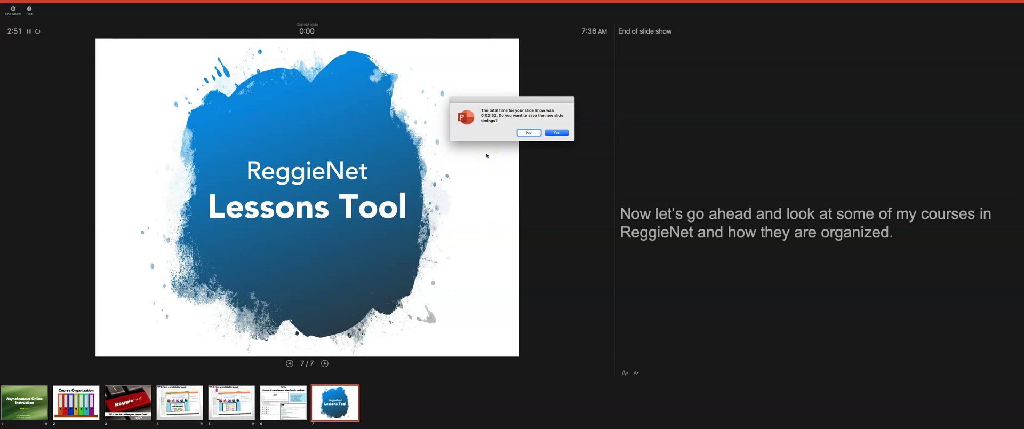
- Keep the newly recorded slide timings
left_click(552, 135)
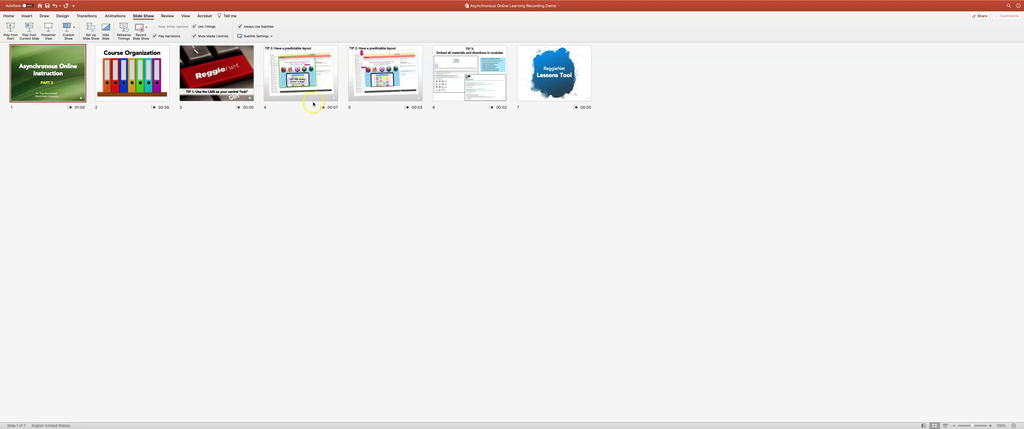
- Switch the presentation back to Normal editing view
left_click(8, 16)
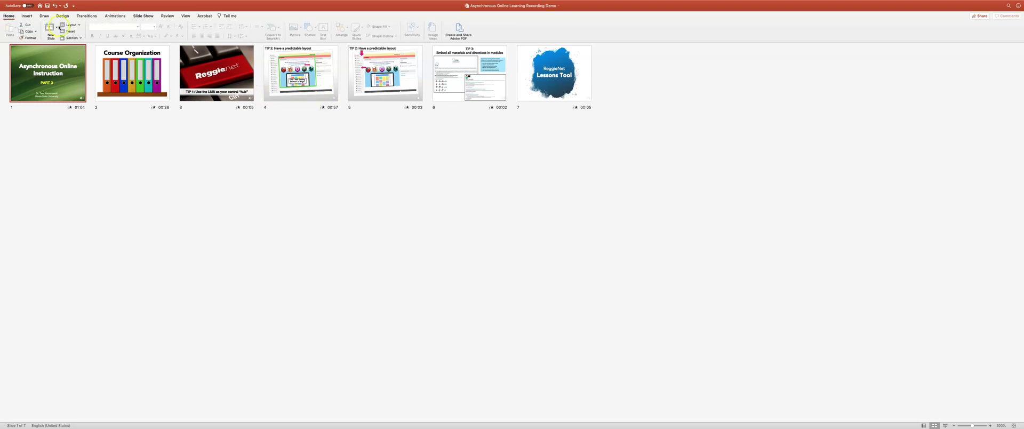
left_click(185, 16)
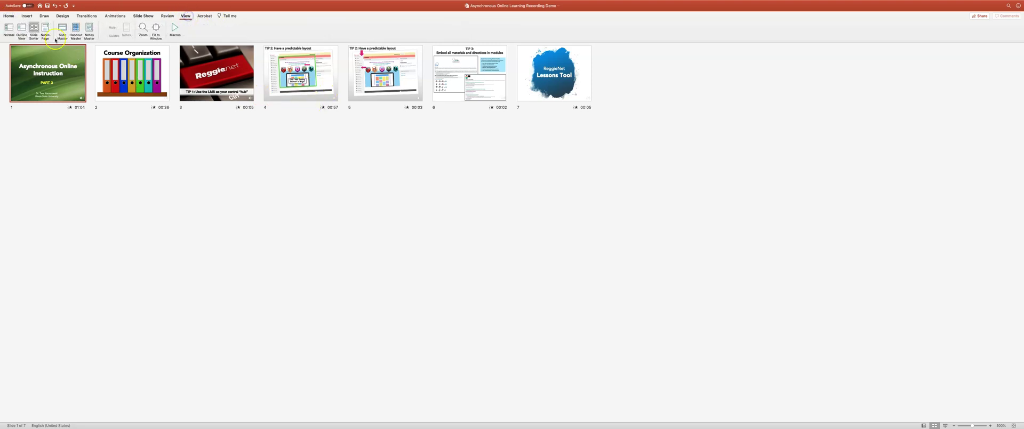
left_click(8, 29)
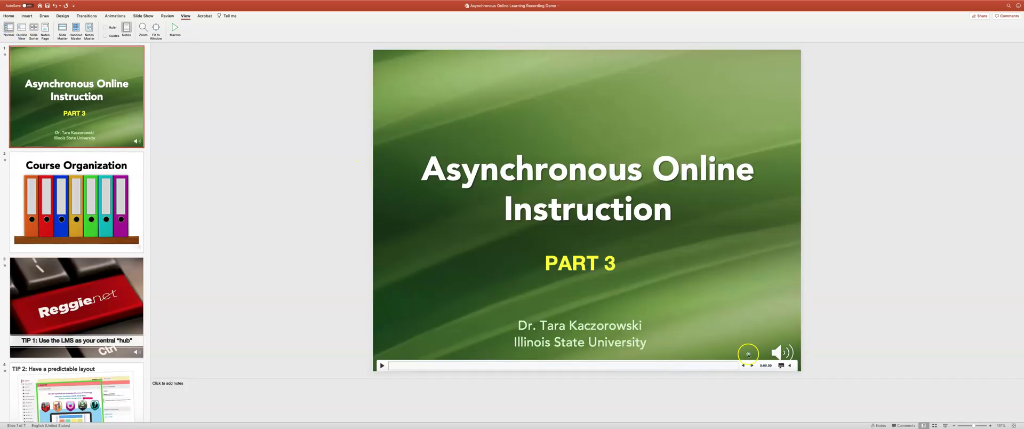
- Play the title slide's recorded narration audio to check it
mouse_move(778, 357)
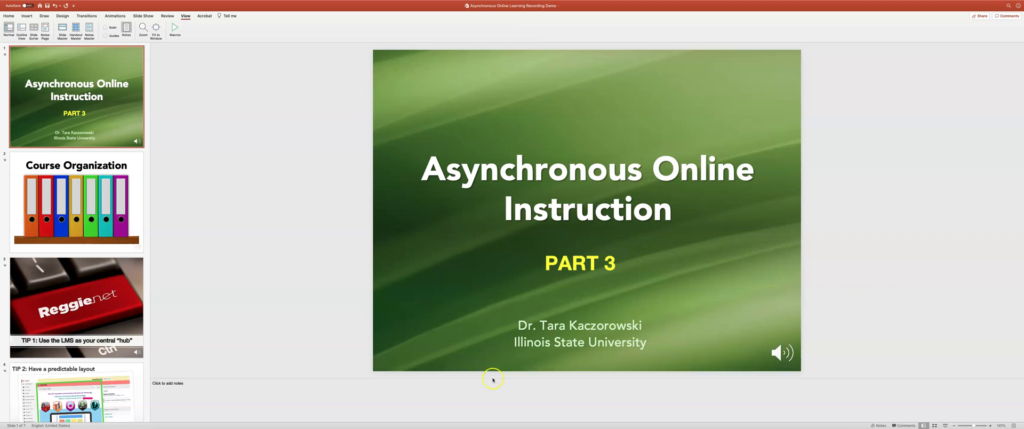
left_click(406, 386)
left_click(381, 366)
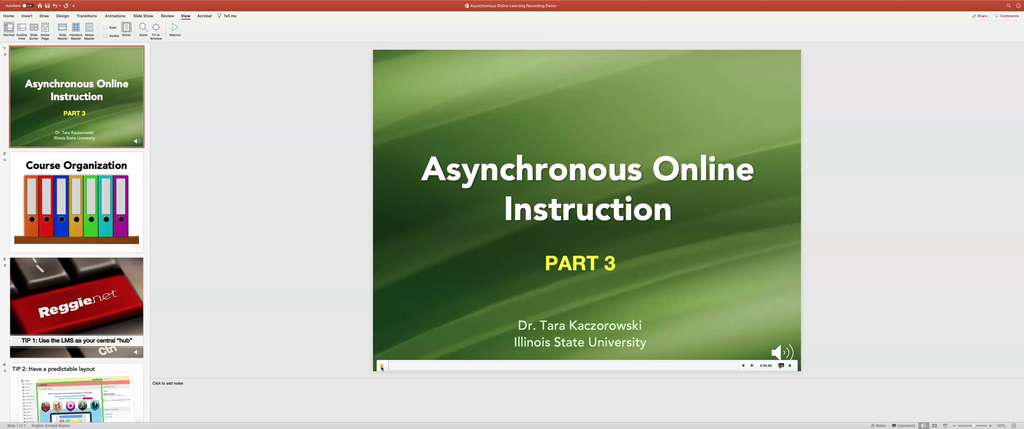
left_click(382, 368)
- Bring up File > Export settings, defaulting to a PDF on the Desktop
left_click(9, 17)
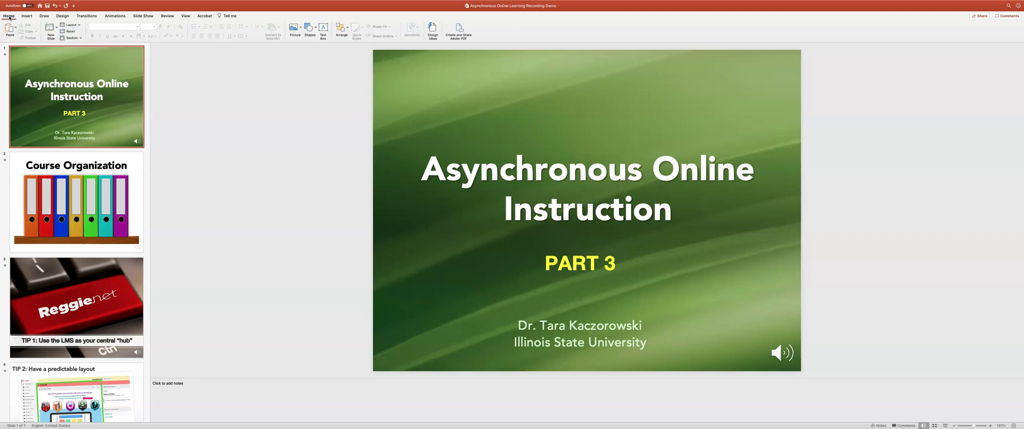
mouse_move(10, 1)
left_click(70, 23)
left_click(49, 3)
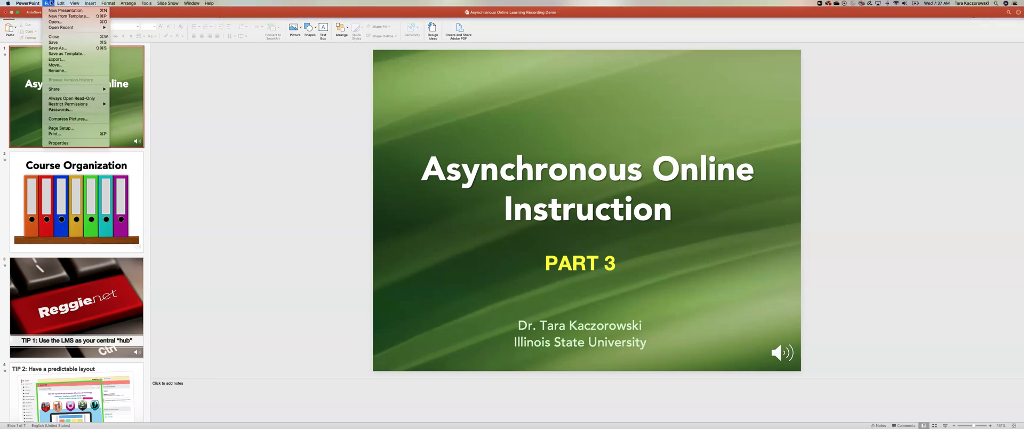
left_click(59, 61)
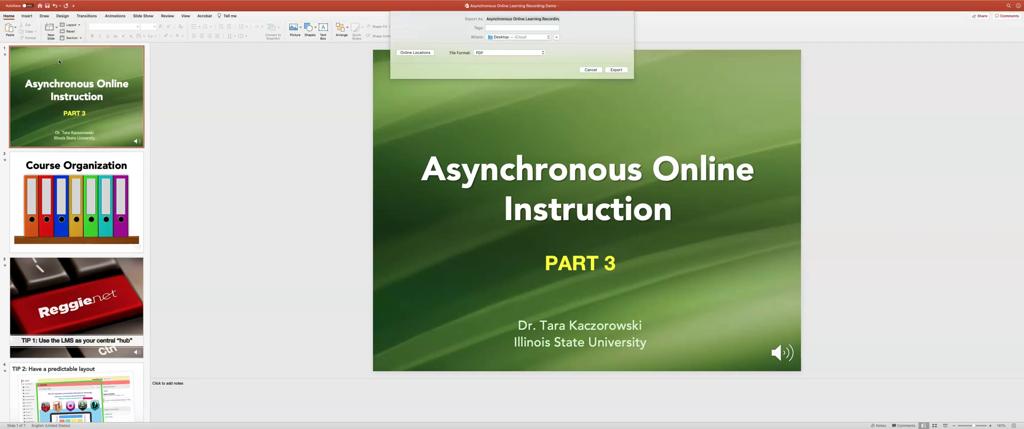
- Export the presentation as an MP4 video at Internet Quality with recorded timings and narrations
left_click(510, 56)
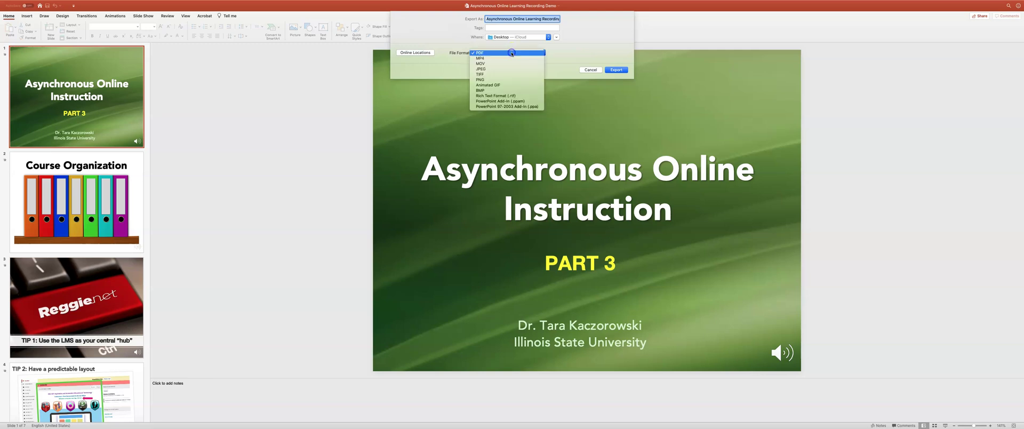
left_click(481, 59)
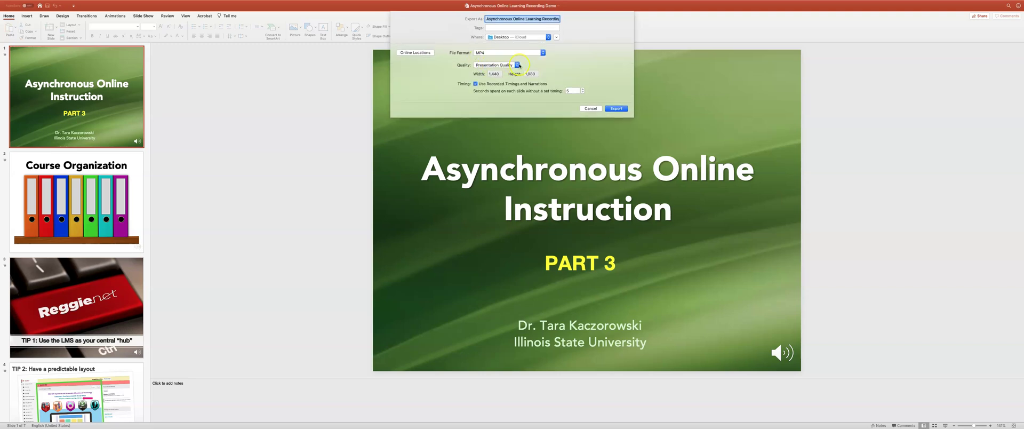
left_click(496, 65)
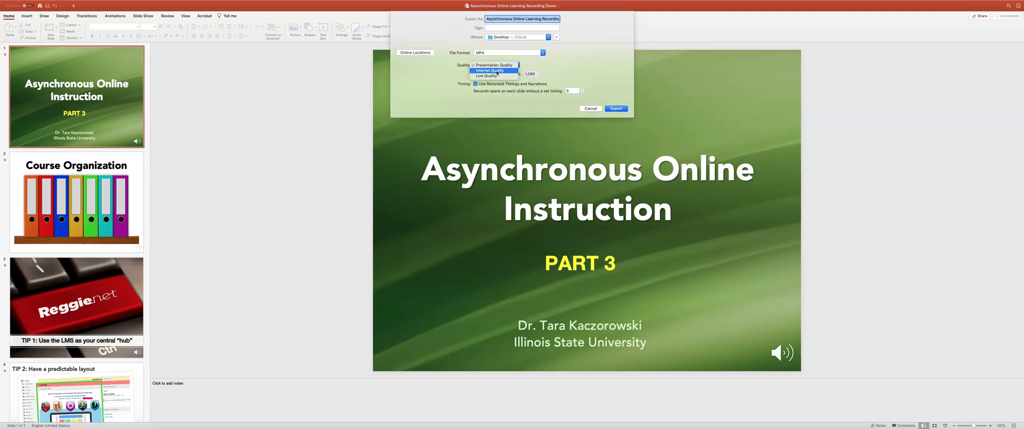
left_click(497, 71)
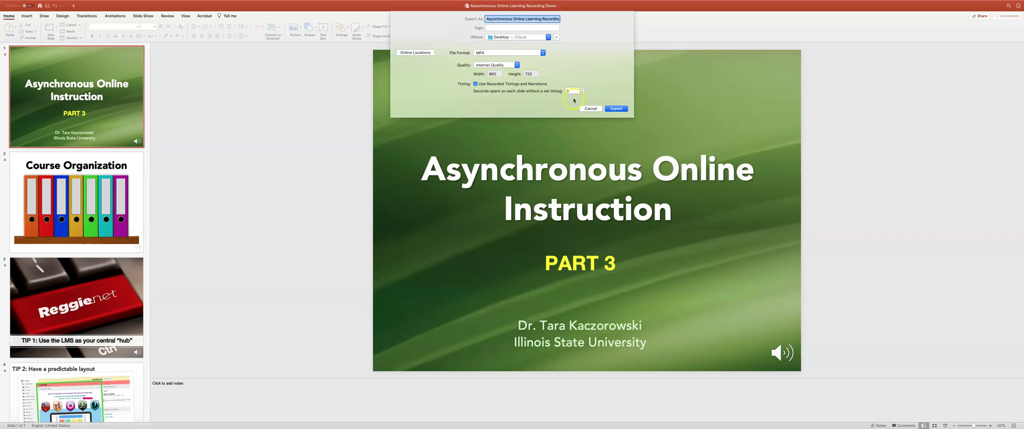
left_click(615, 109)
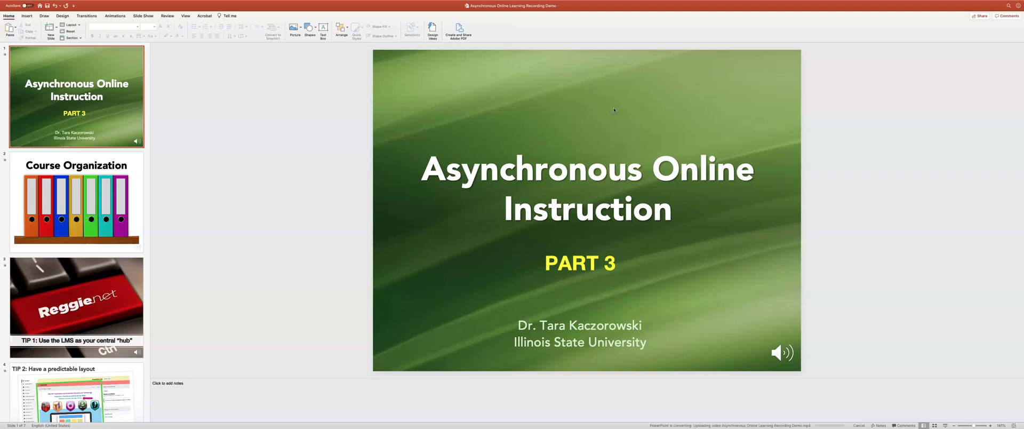
mouse_move(521, 119)
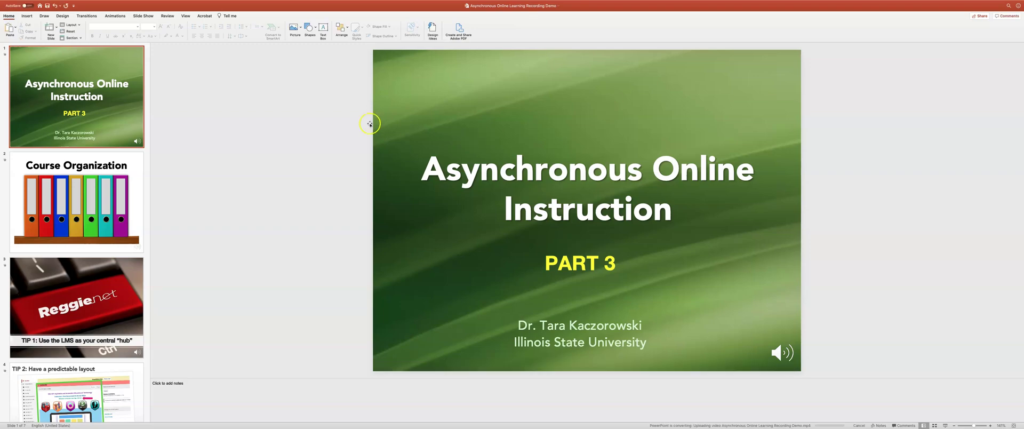